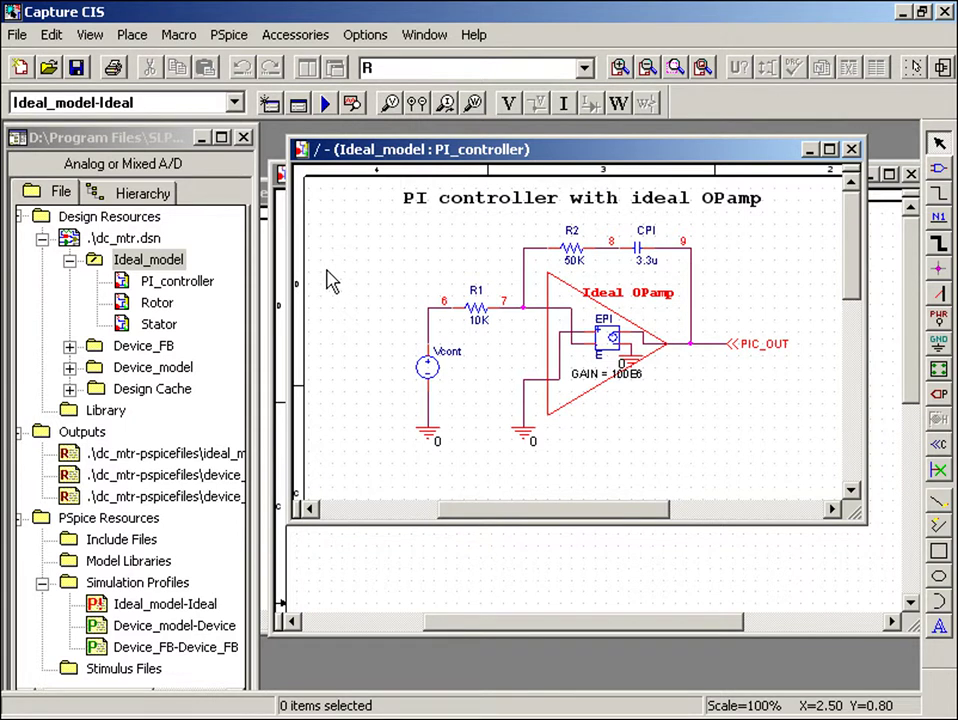
# Select the Ideal_model design folder in the dc_mtr project tree.
pyautogui.click(148, 262)
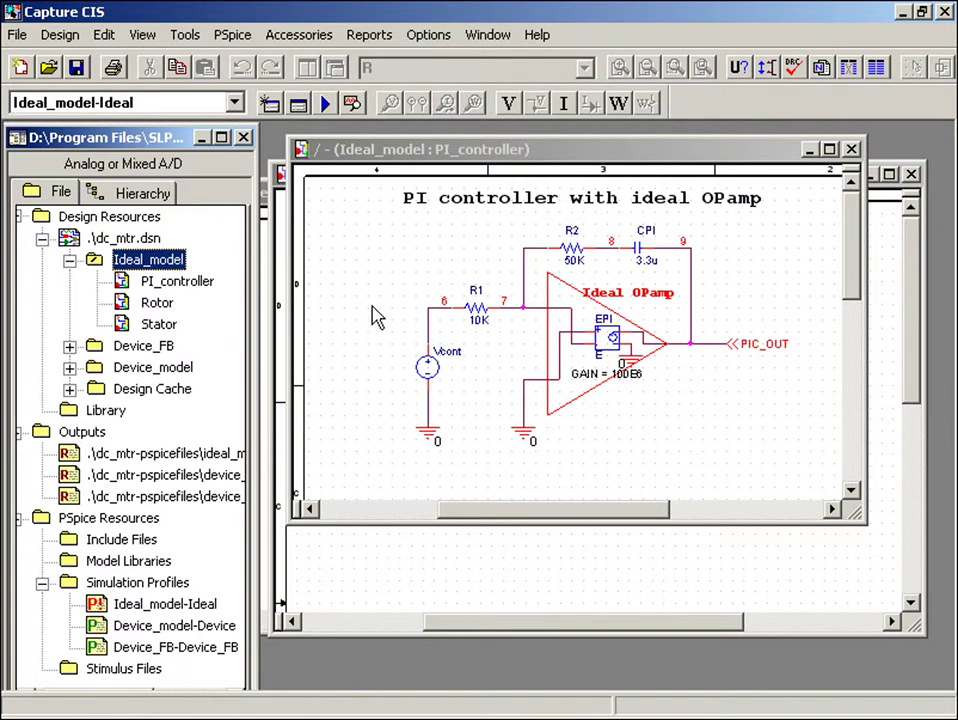
# Return to MATLAB and open the DC Motor example's PSpice model subsystem containing the SLPS block.
pyautogui.click(902, 12)
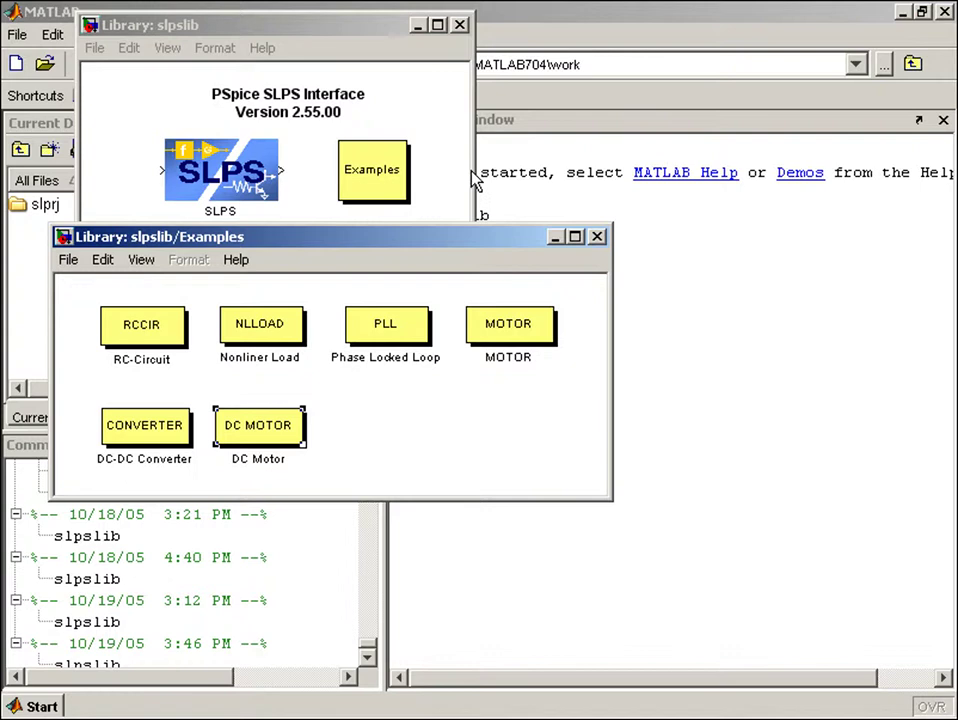
pyautogui.doubleClick(262, 428)
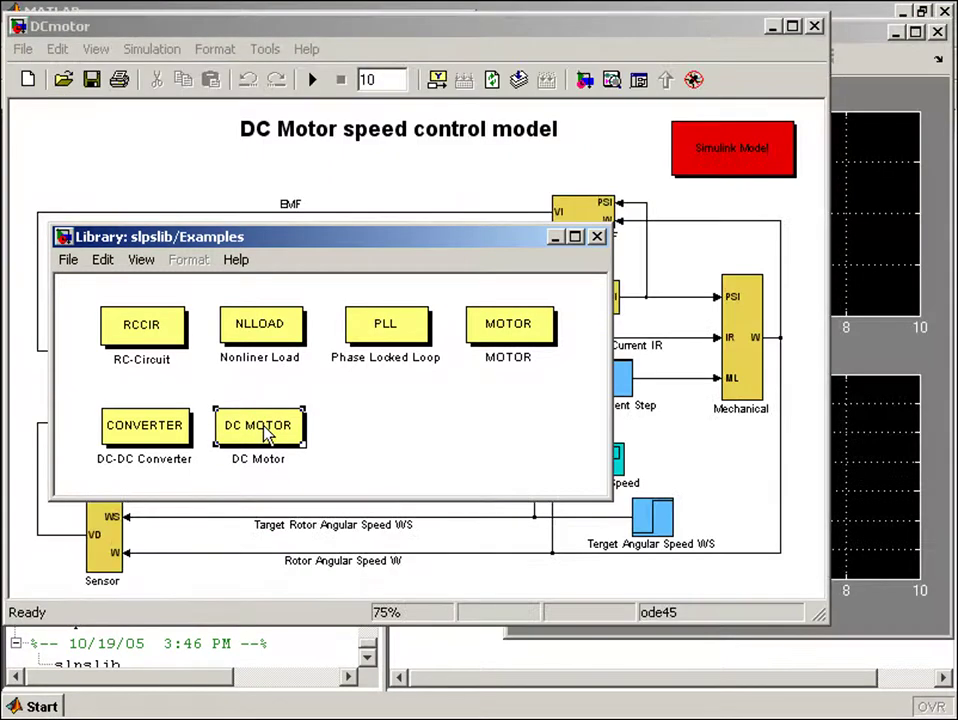
pyautogui.click(528, 220)
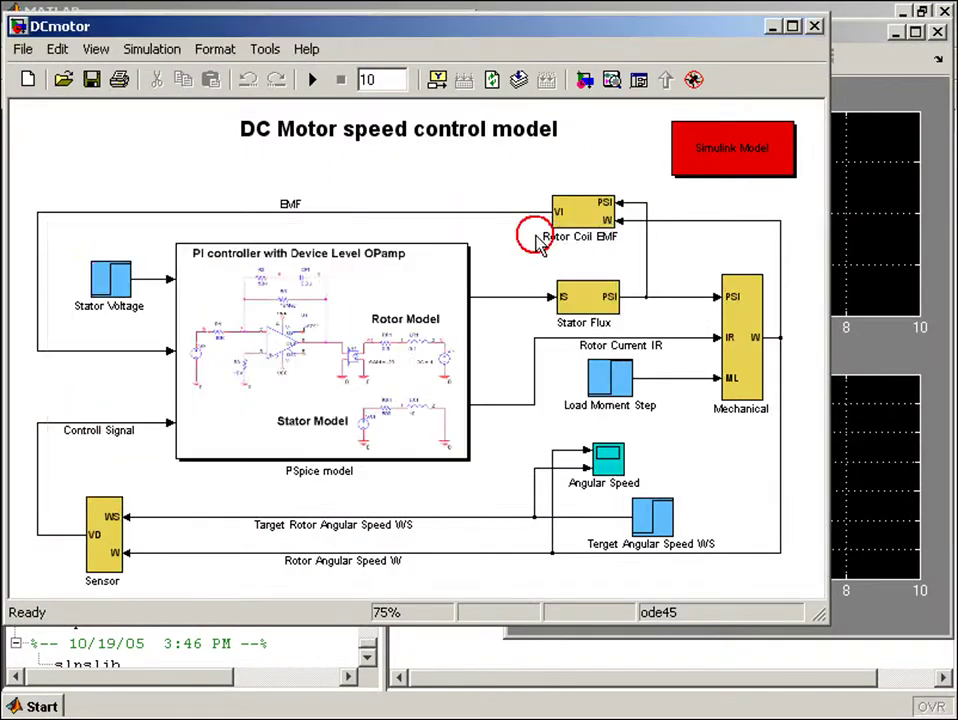
pyautogui.click(425, 428)
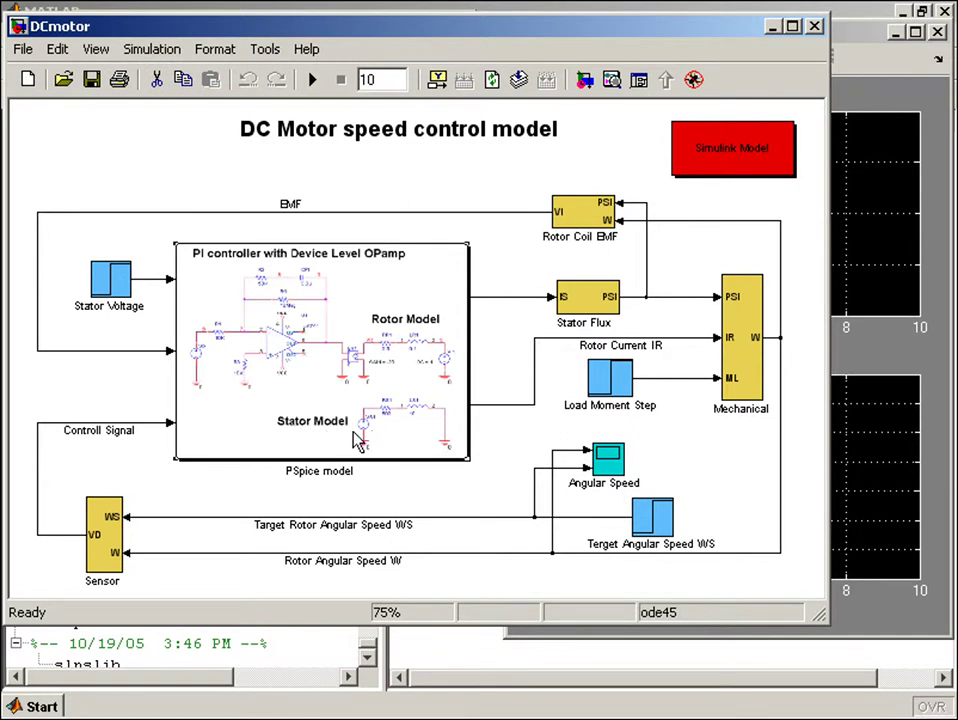
pyautogui.doubleClick(311, 388)
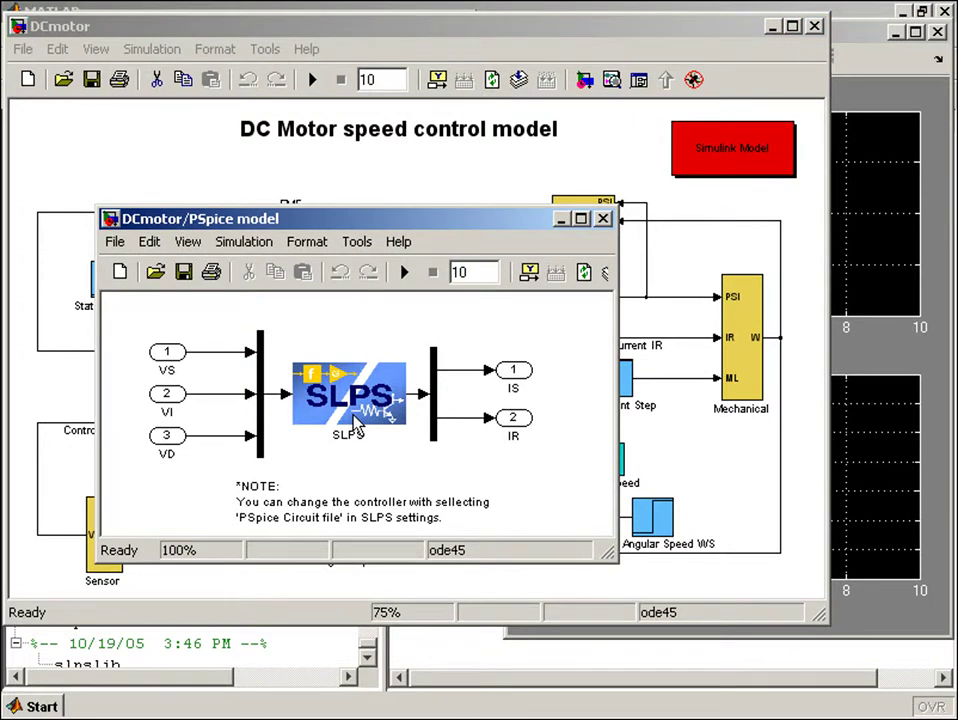
# Set the SLPS block's circuit to Ideal.cir/Ideal_model and start the DC motor co-simulation.
pyautogui.doubleClick(353, 402)
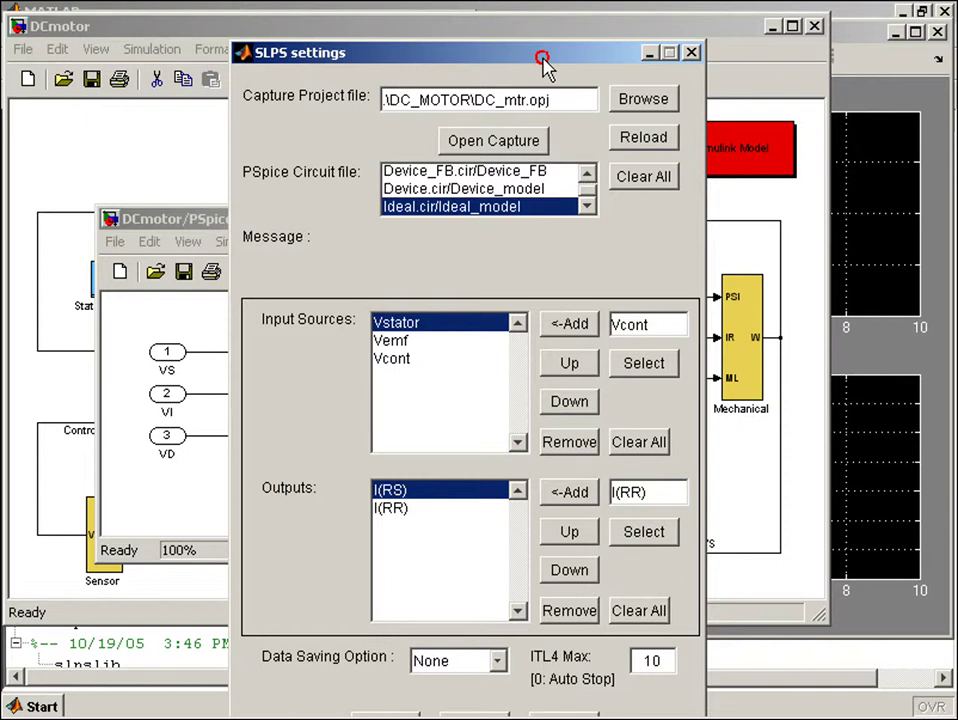
pyautogui.moveTo(545, 56); pyautogui.dragTo(553, 17)
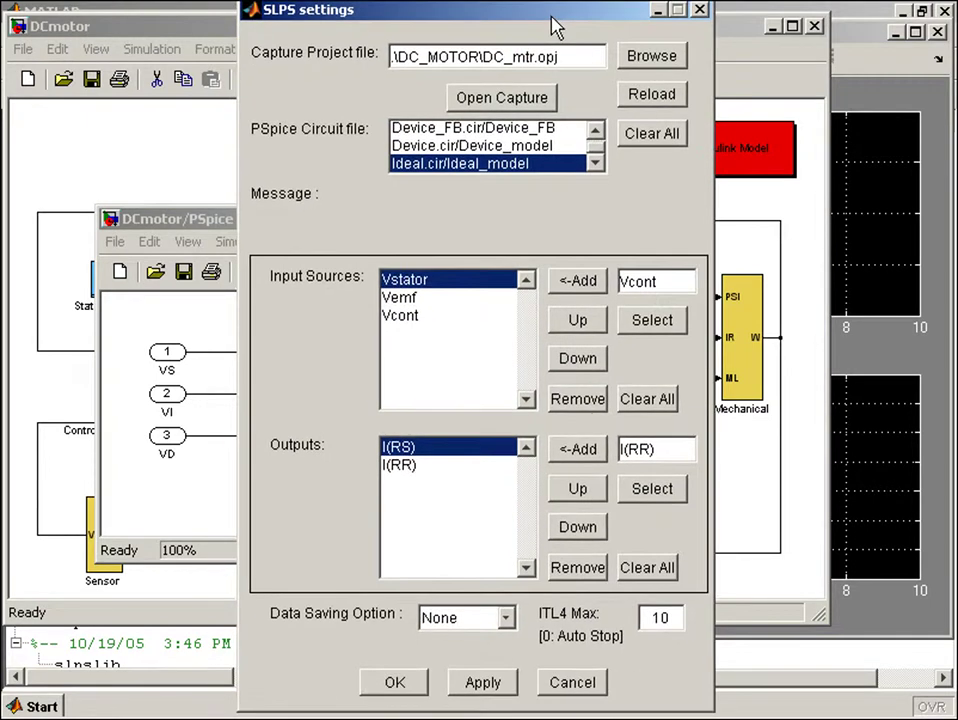
pyautogui.click(441, 168)
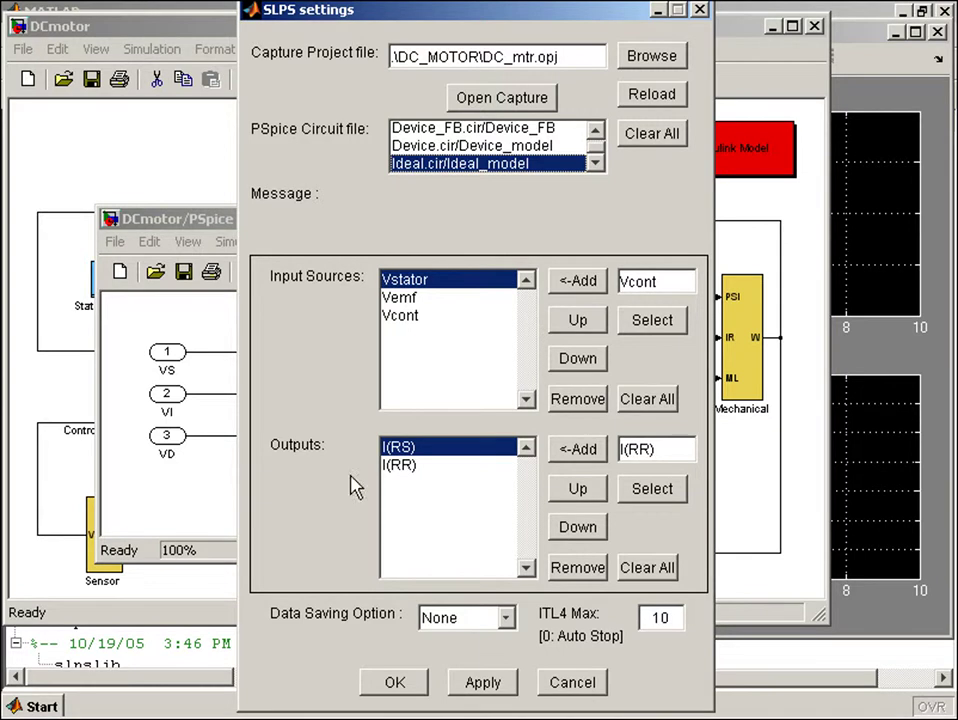
pyautogui.click(400, 684)
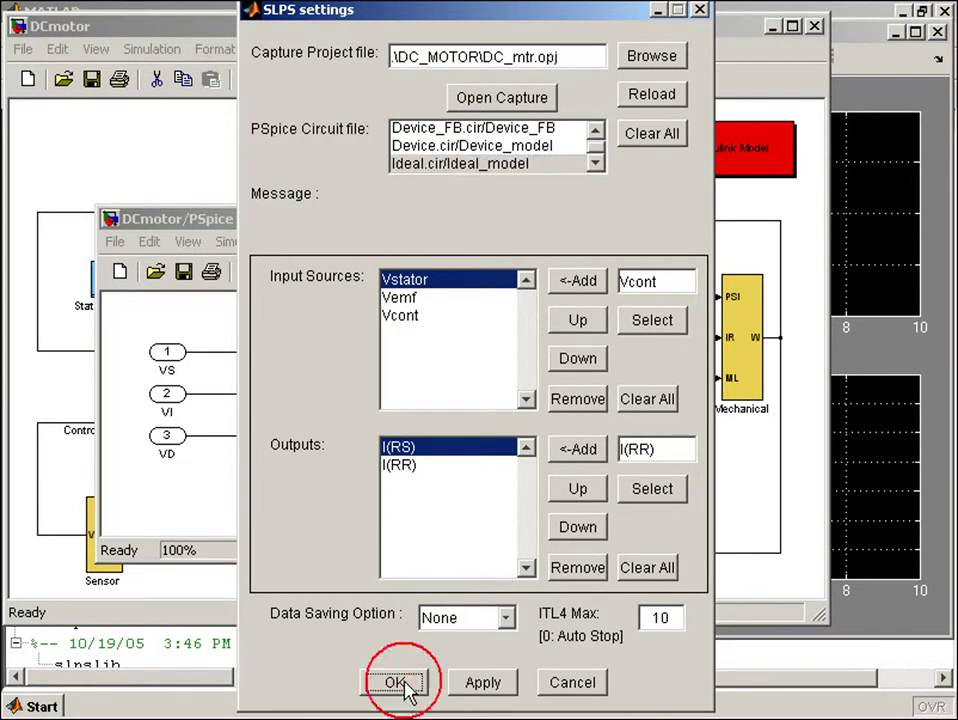
pyautogui.click(404, 272)
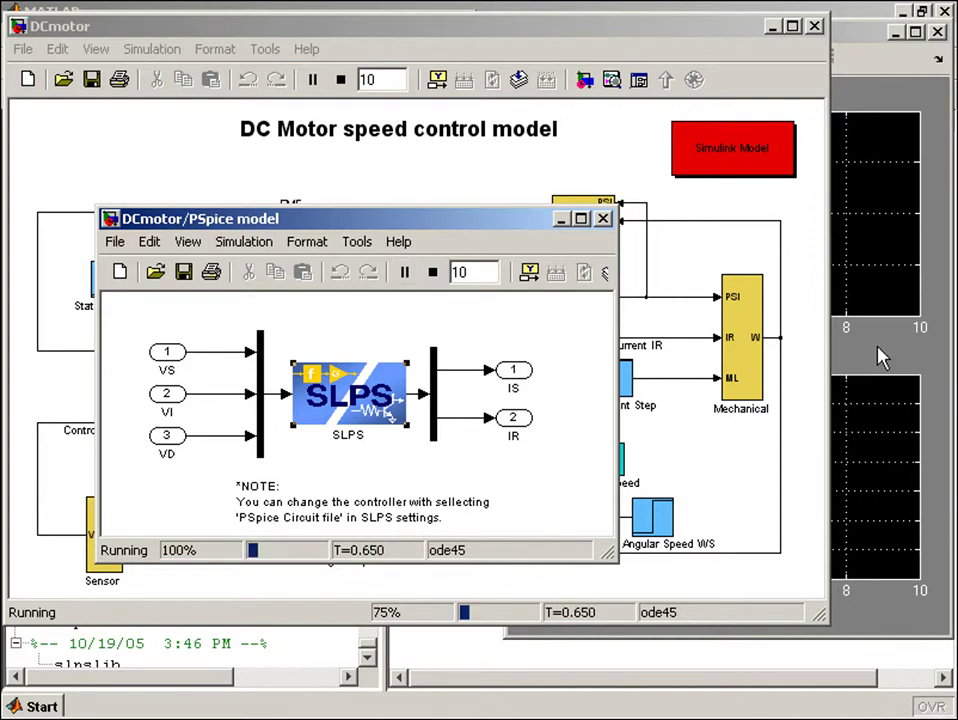
# Check the Angular Speed scope's rotor speed settling near 50, then return to the DCmotor diagram.
pyautogui.click(823, 357)
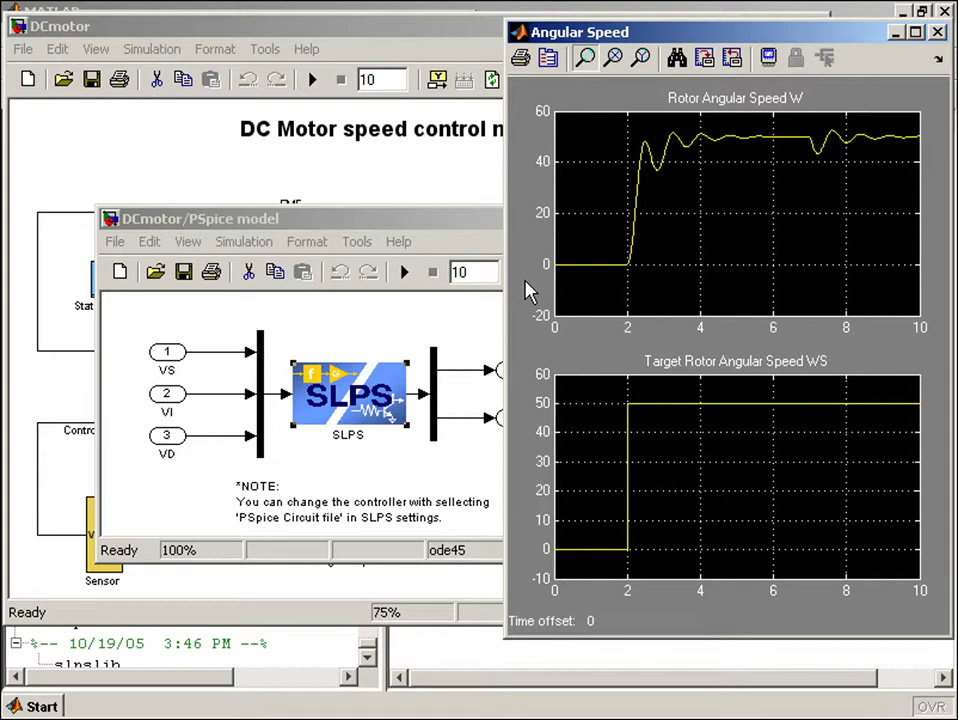
pyautogui.click(477, 42)
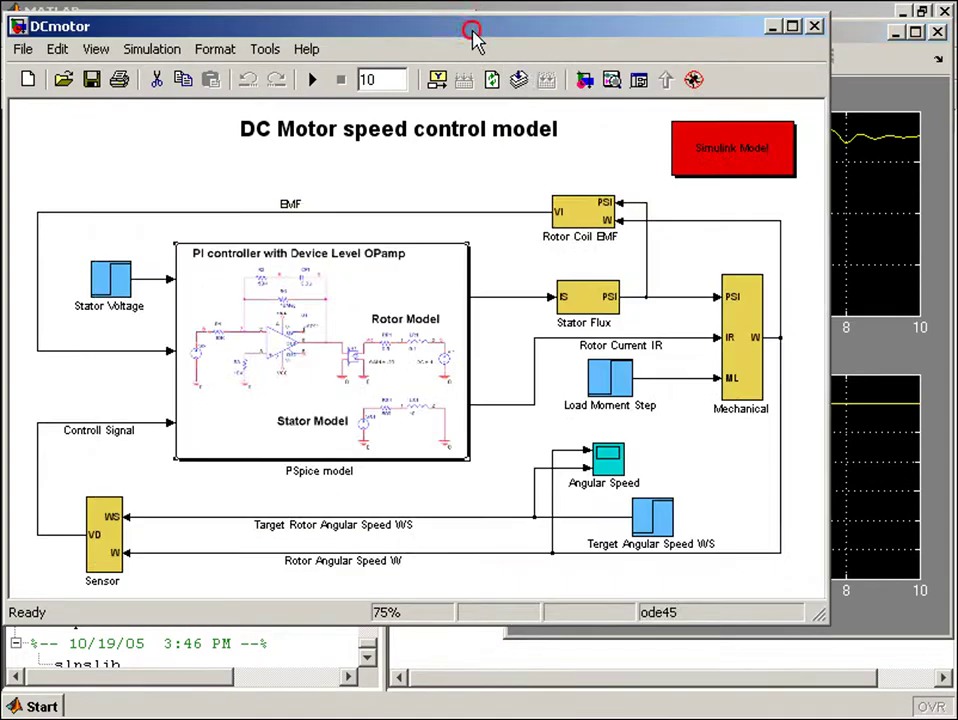
# Simulate the Simulink-only DCmotorSL model, compare both Angular Speed scopes, and close the duplicate.
pyautogui.doubleClick(730, 155)
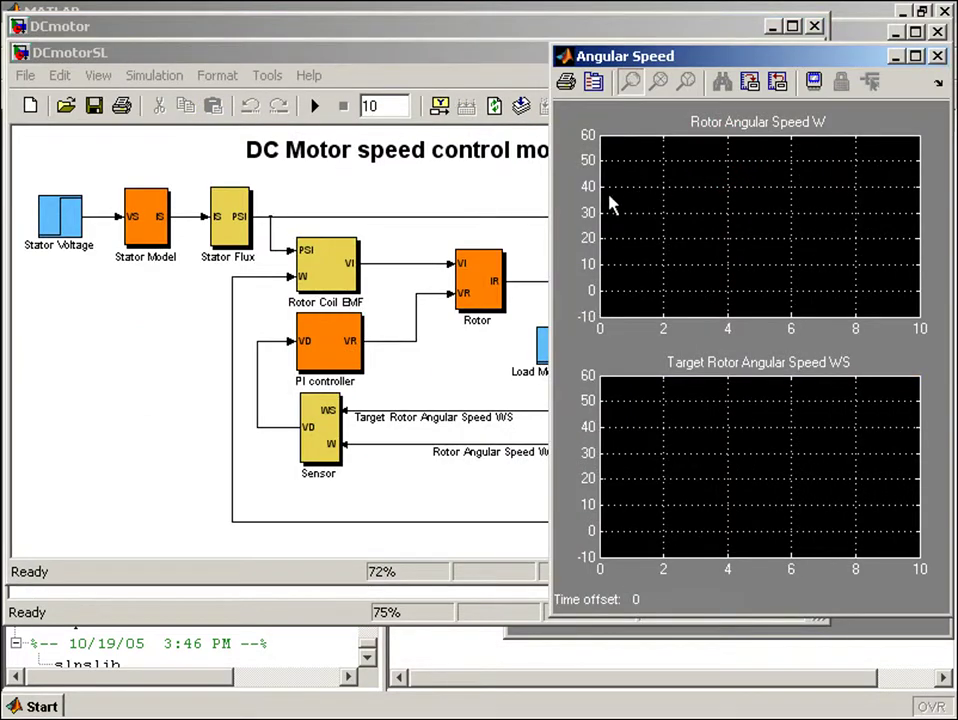
pyautogui.click(478, 189)
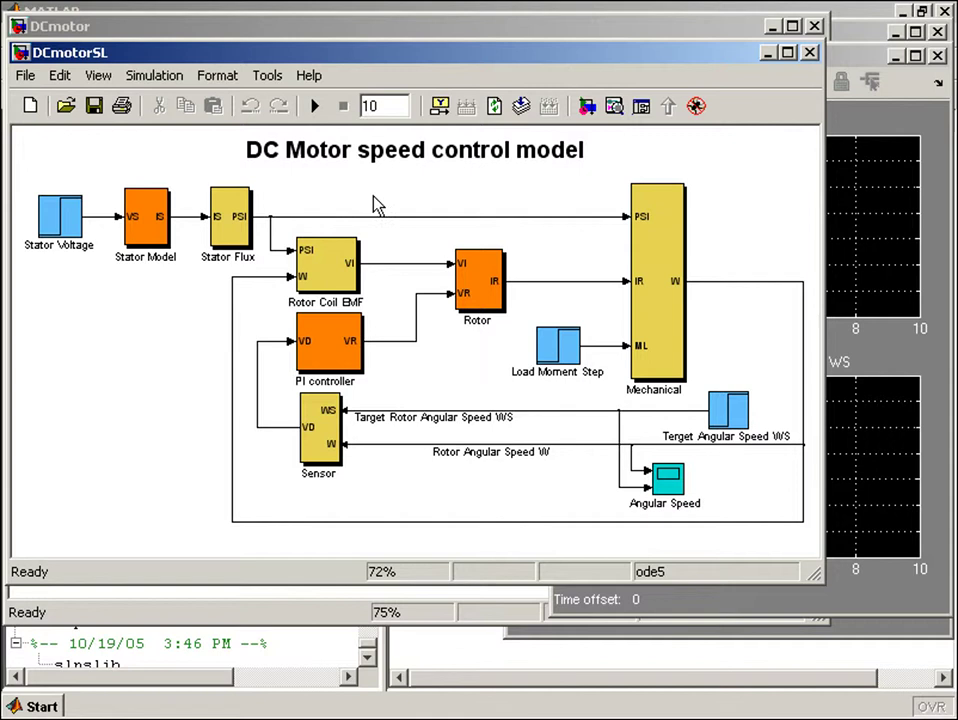
pyautogui.click(315, 106)
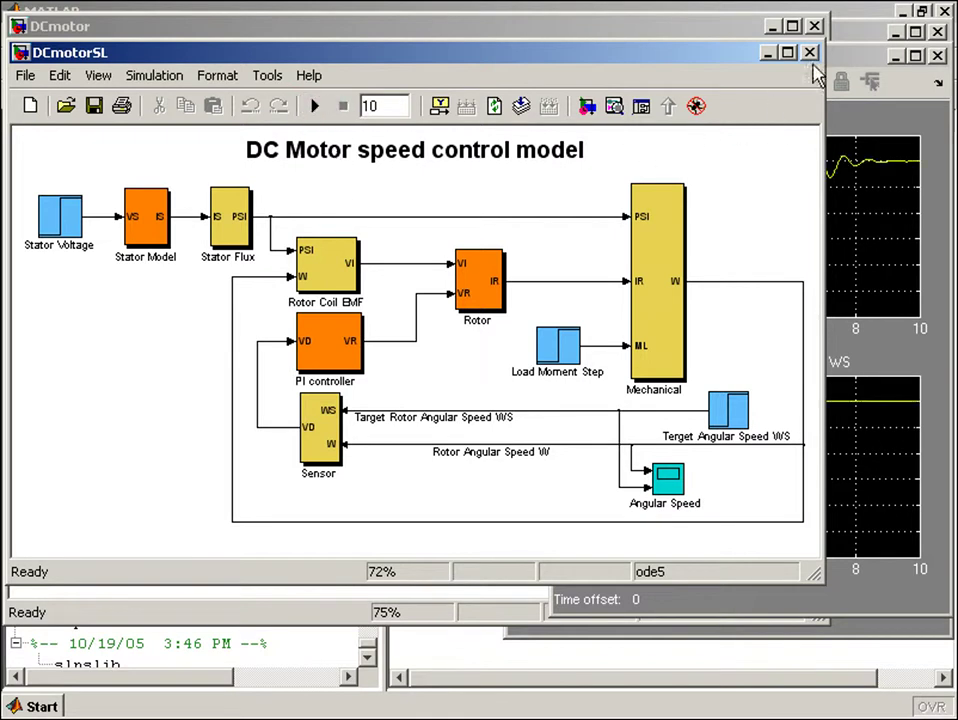
pyautogui.moveTo(845, 71); pyautogui.dragTo(339, 85)
pyautogui.click(851, 30)
pyautogui.moveTo(727, 38); pyautogui.dragTo(724, 63)
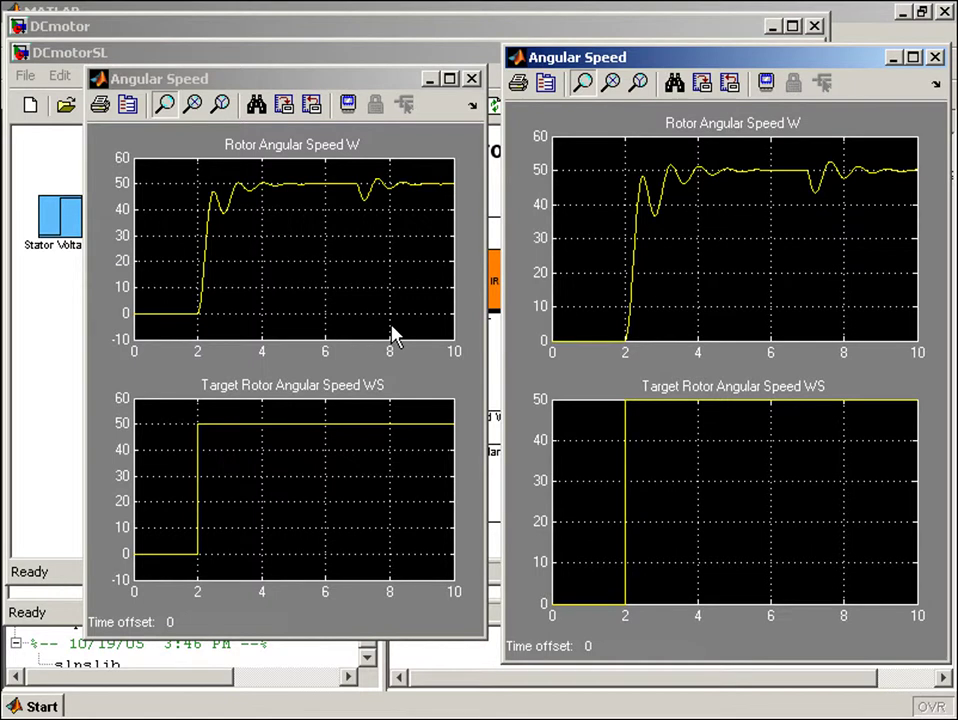
pyautogui.click(471, 78)
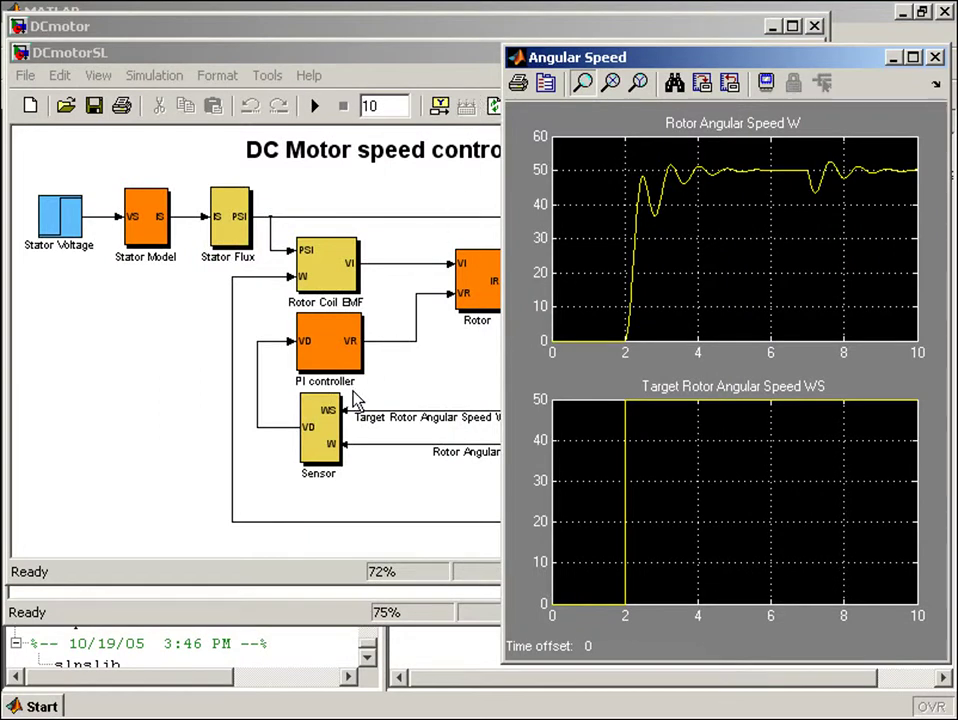
# View the Device_model PI_controller schematic with the uA741 op amp, then return to DCmotor.
pyautogui.click(276, 703)
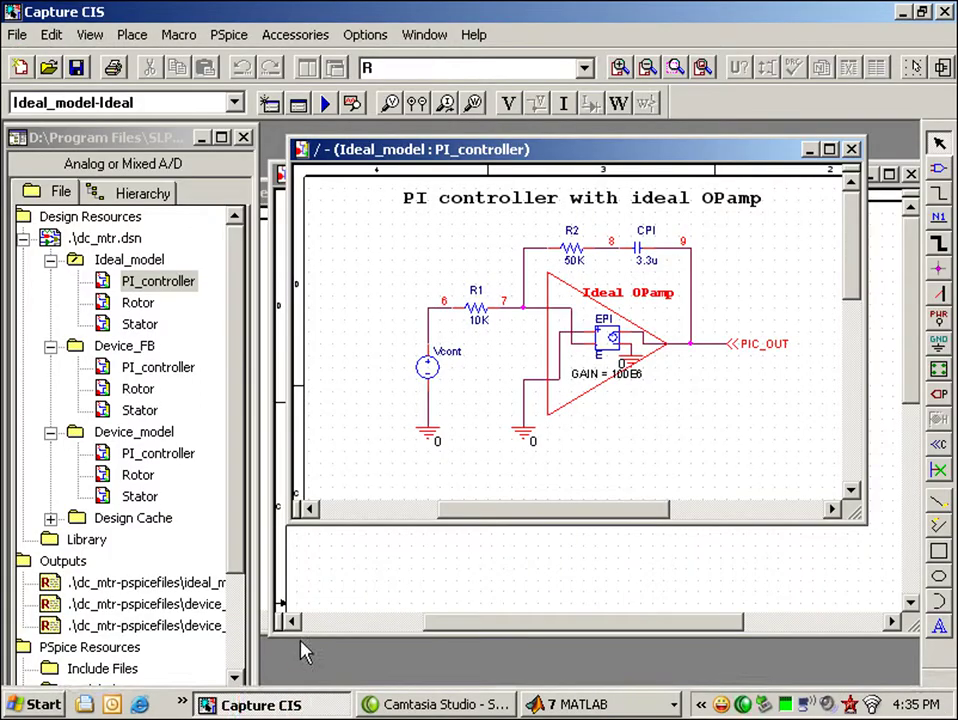
pyautogui.doubleClick(155, 455)
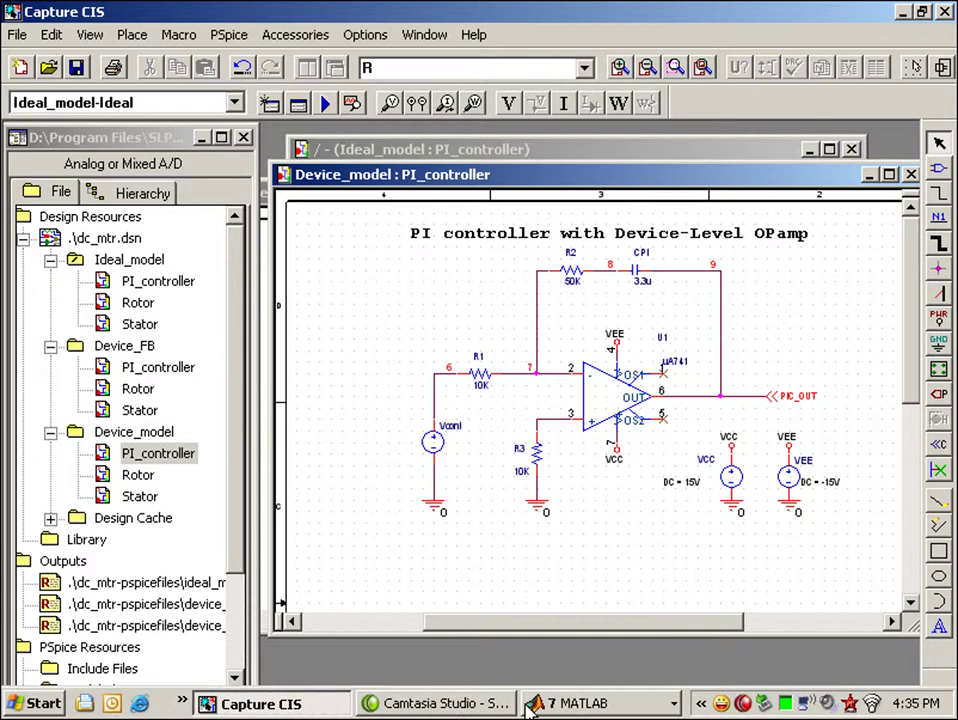
pyautogui.click(580, 703)
pyautogui.click(577, 587)
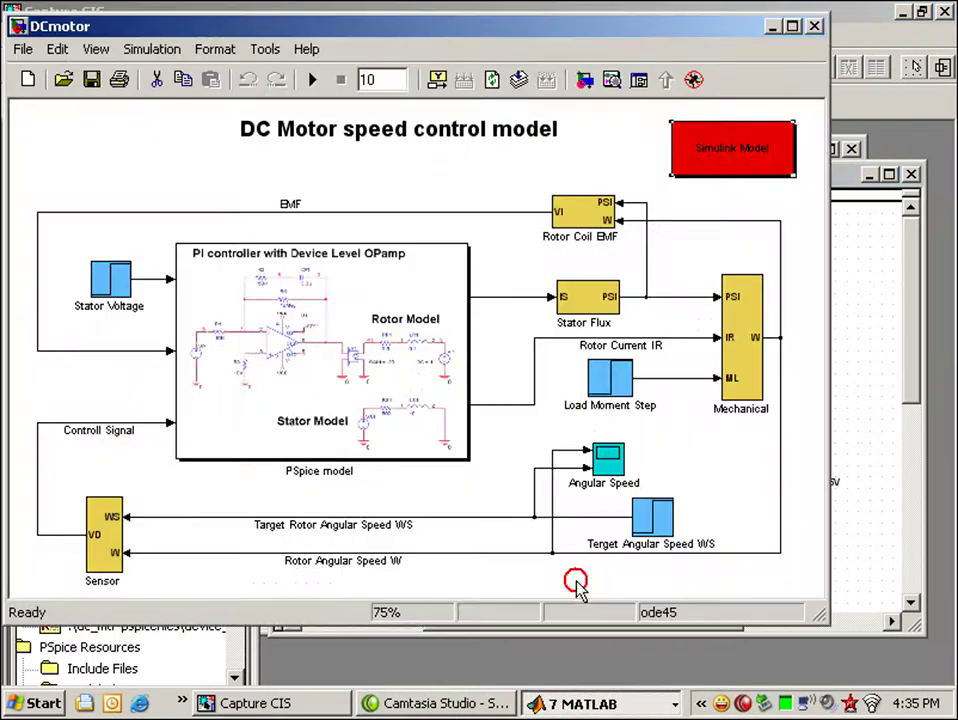
# Switch the SLPS block's circuit to Device.cir/Device_model and run the co-simulation.
pyautogui.doubleClick(328, 358)
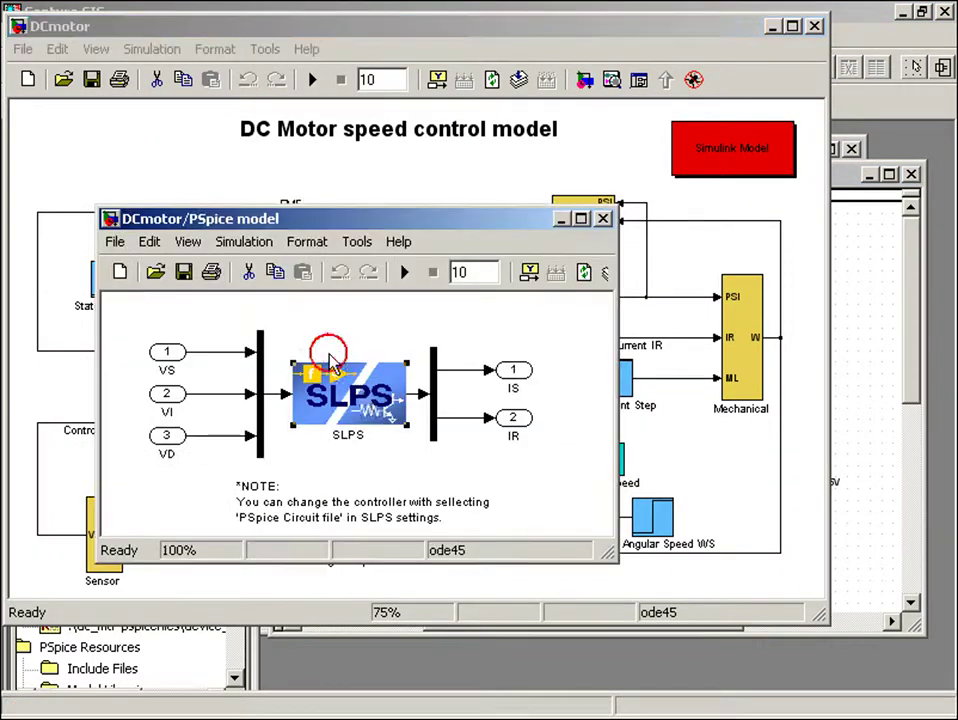
pyautogui.doubleClick(362, 404)
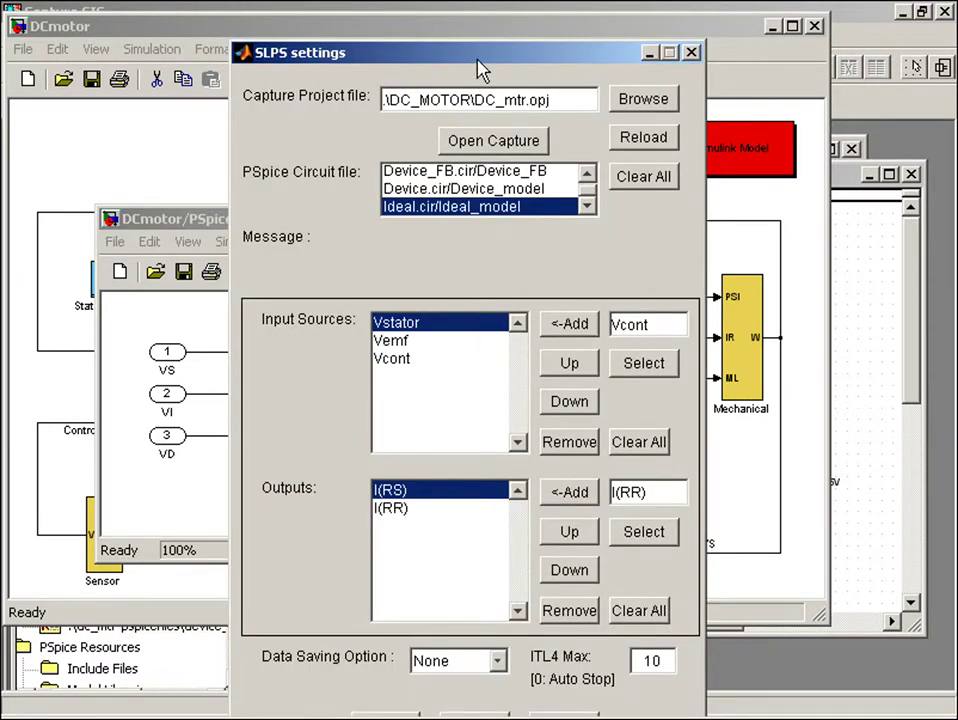
pyautogui.moveTo(487, 58); pyautogui.dragTo(491, 14)
pyautogui.click(470, 145)
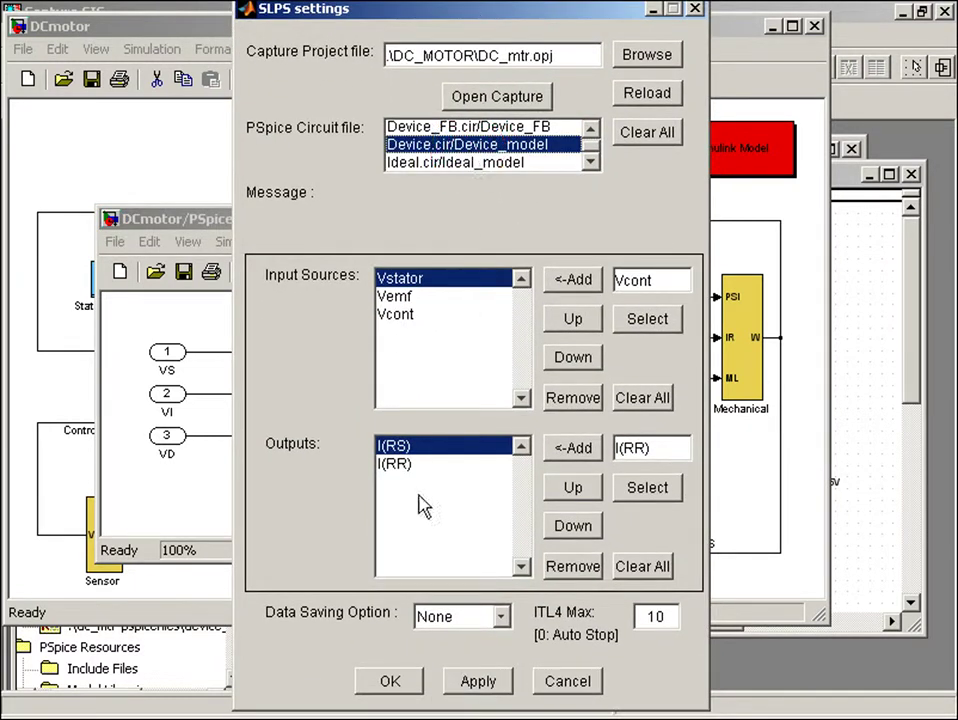
pyautogui.click(390, 683)
pyautogui.click(404, 272)
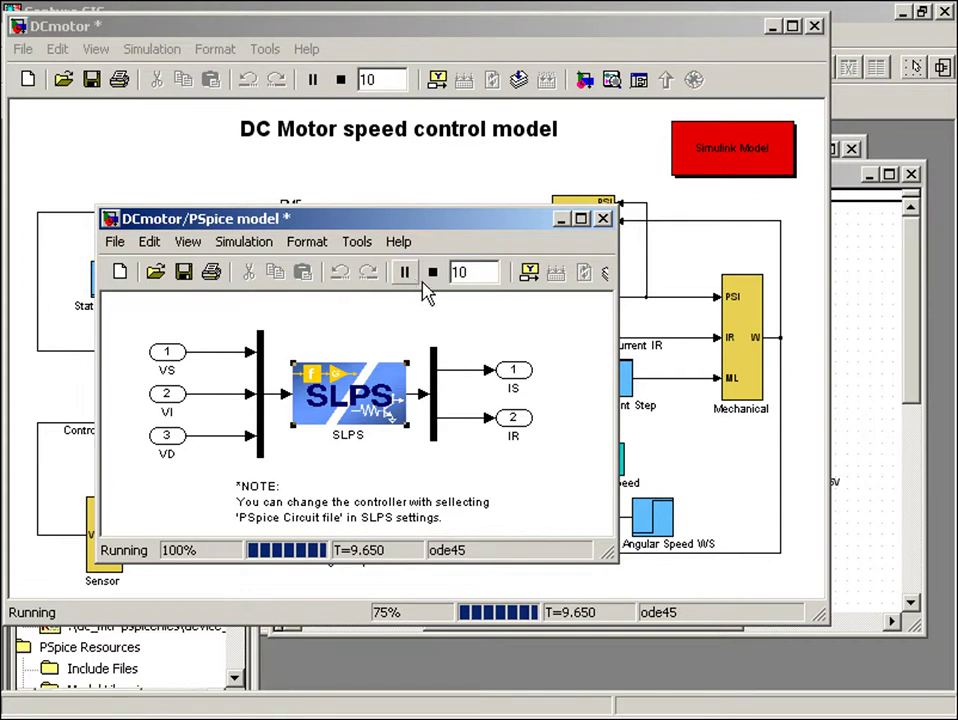
# Open the Angular Speed scope and autoscale it to show the ringing down to about -40.
pyautogui.click(622, 461)
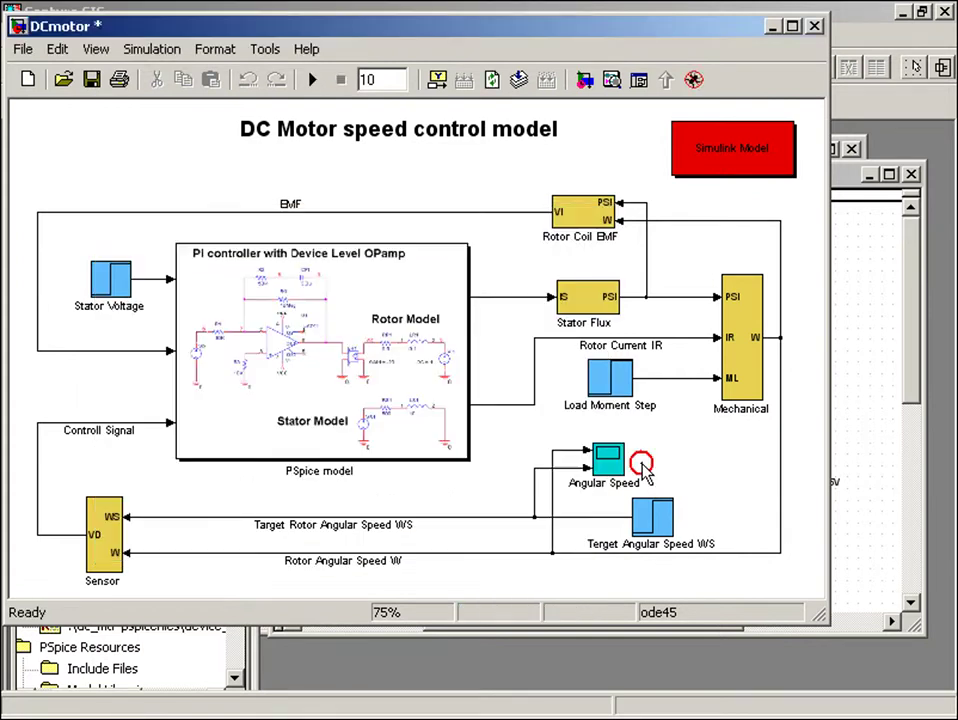
pyautogui.doubleClick(620, 462)
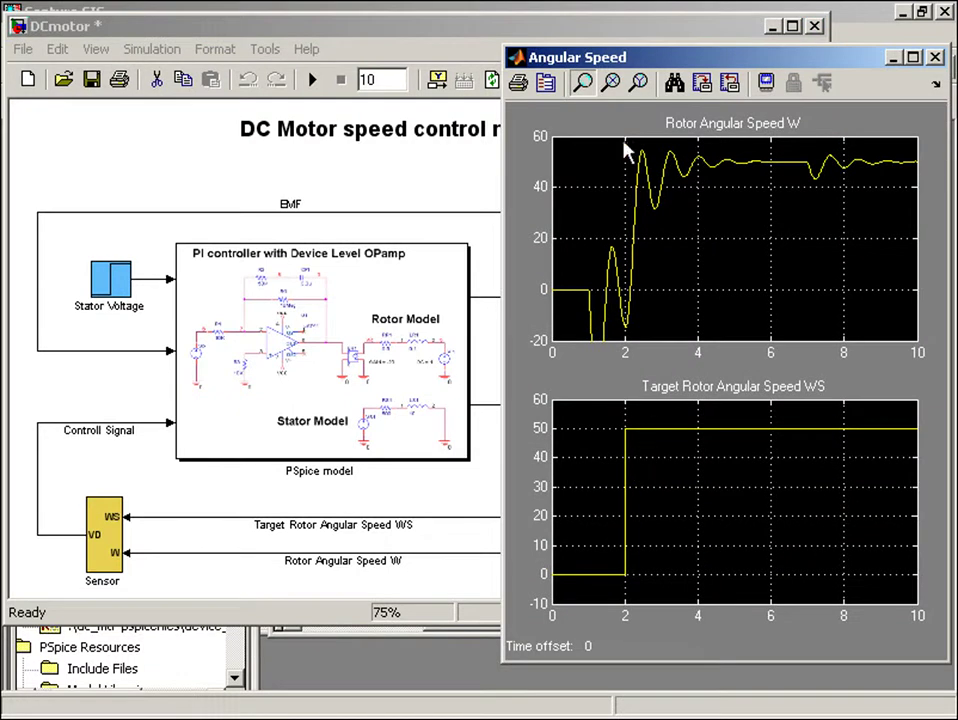
pyautogui.click(674, 82)
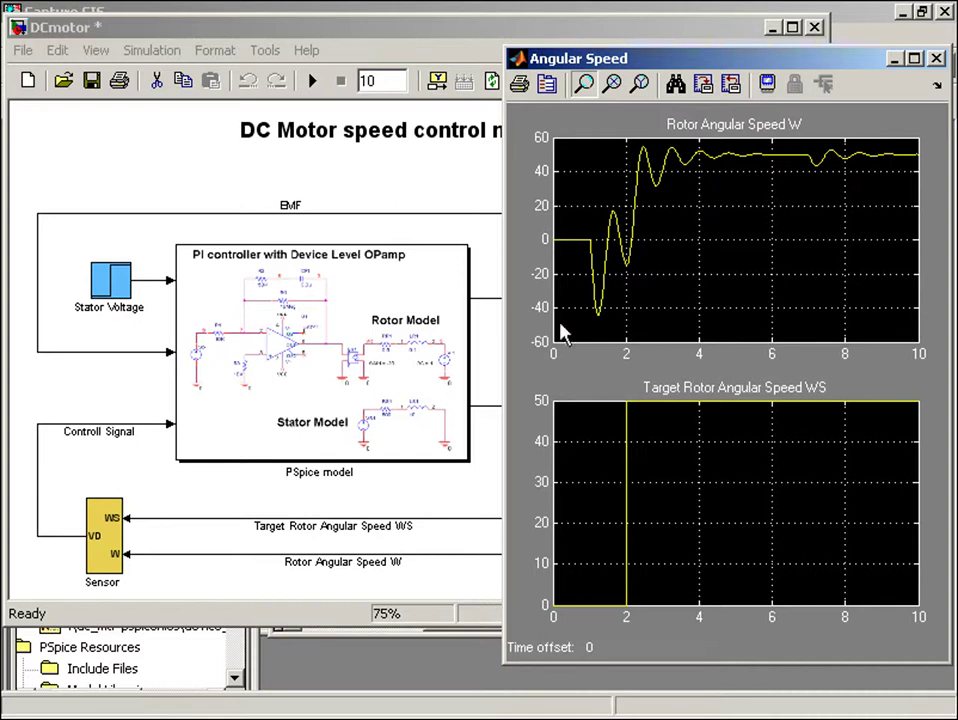
# Review the Device_FB PI_controller schematic and its 10Meg DC feedback resistor R4.
pyautogui.click(297, 662)
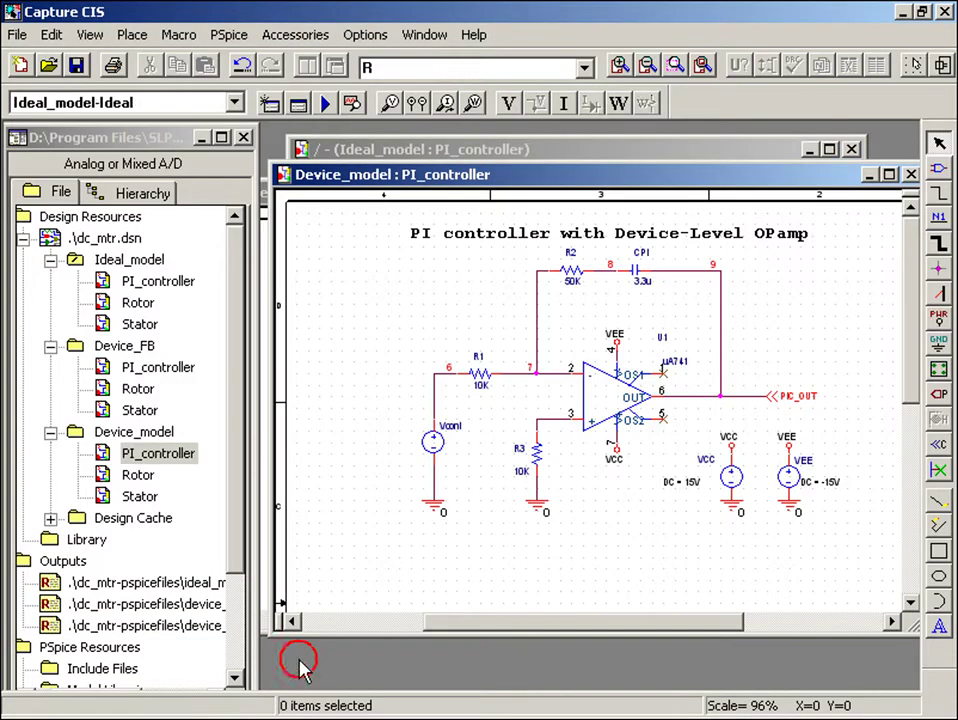
pyautogui.doubleClick(160, 370)
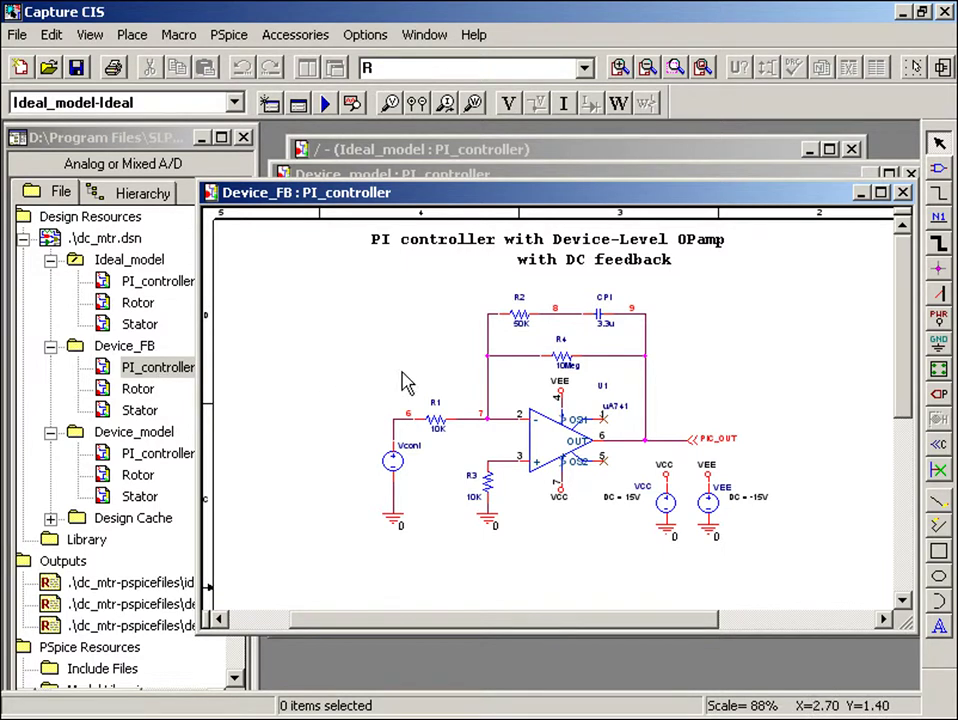
pyautogui.click(561, 363)
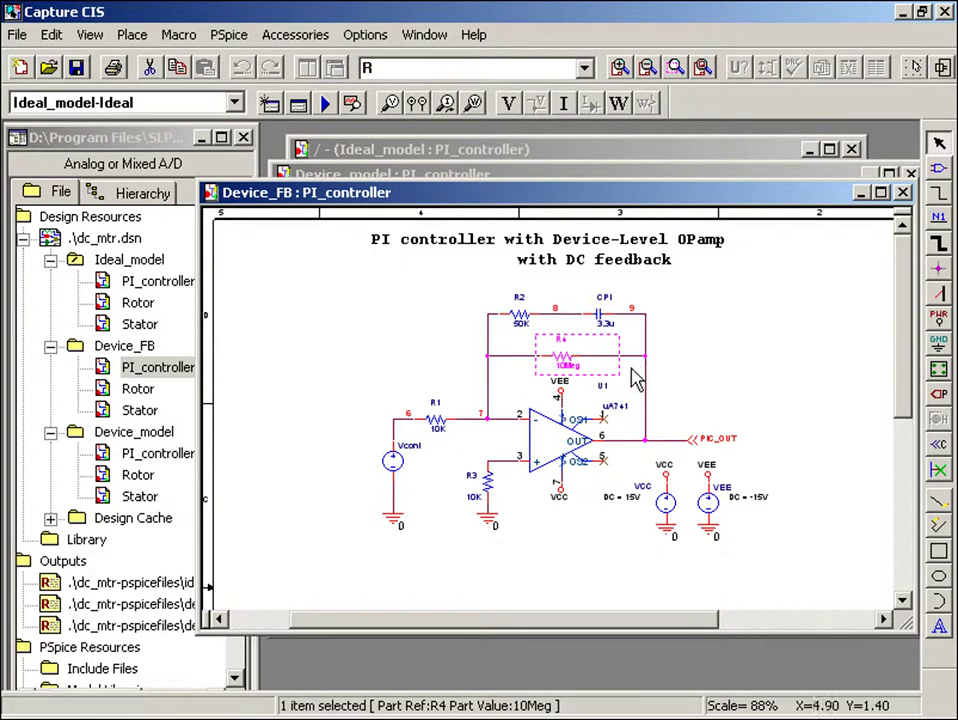
pyautogui.click(632, 378)
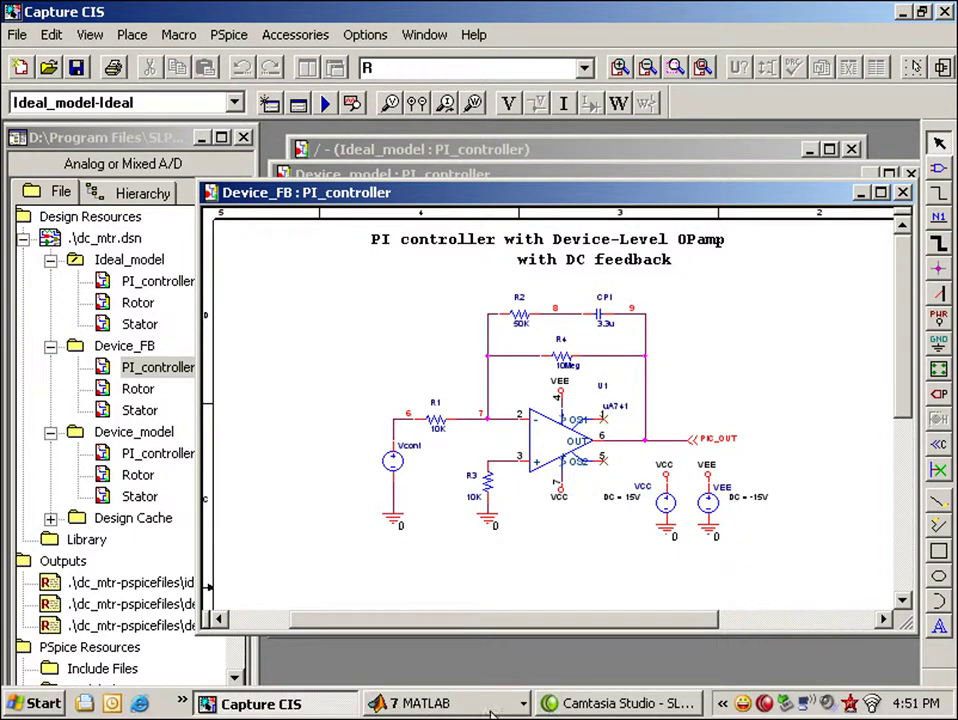
pyautogui.click(489, 704)
# Switch the SLPS block's circuit to Device_FB.cir/Device_FB and rerun the co-simulation.
pyautogui.click(438, 577)
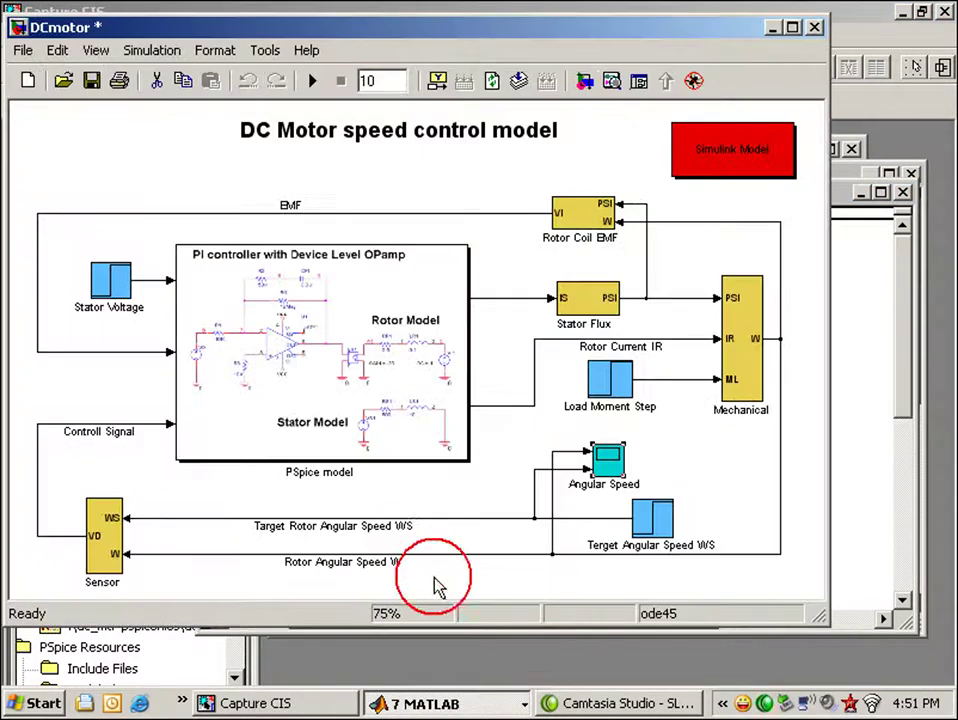
pyautogui.doubleClick(318, 375)
pyautogui.doubleClick(356, 366)
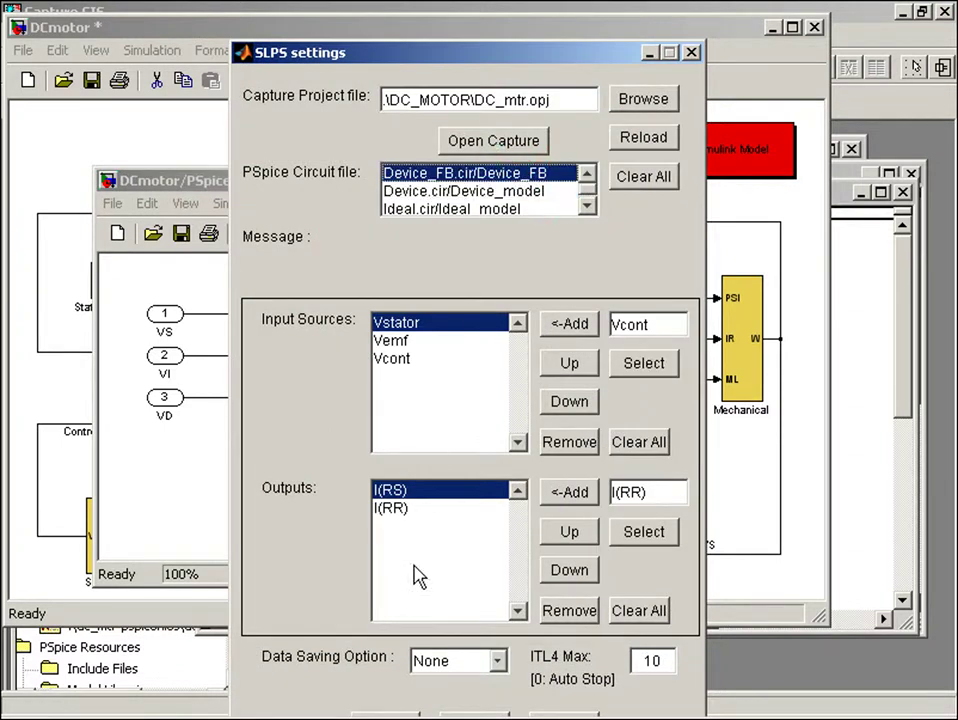
pyautogui.moveTo(499, 62); pyautogui.dragTo(504, 13)
pyautogui.click(398, 676)
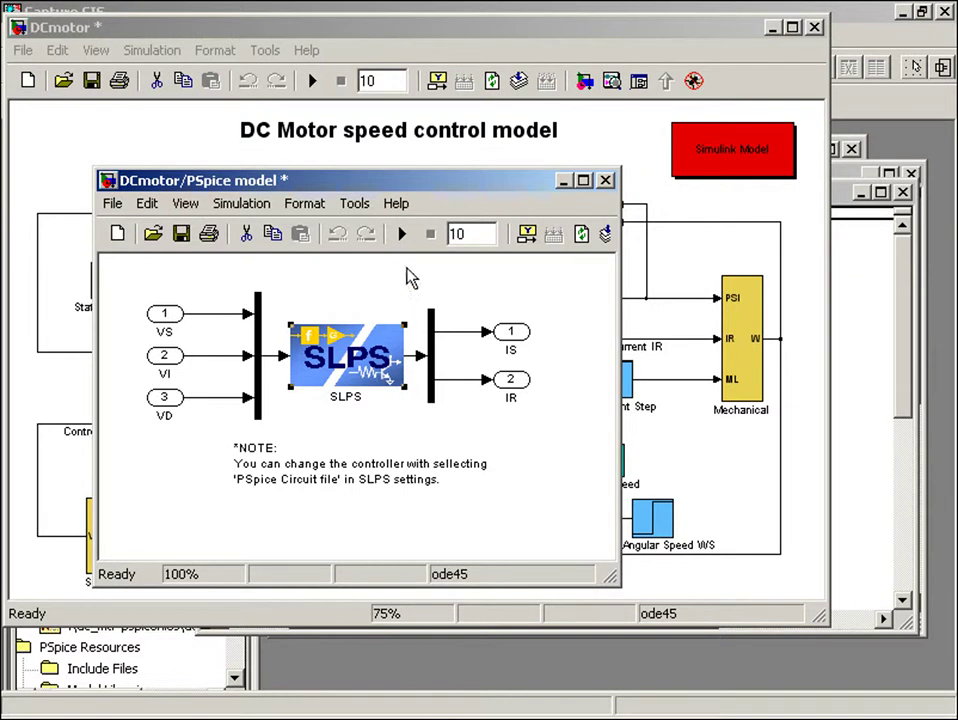
pyautogui.click(403, 238)
# View the Angular Speed scope for the Device_FB run, showing speed W settling near 50.
pyautogui.doubleClick(624, 464)
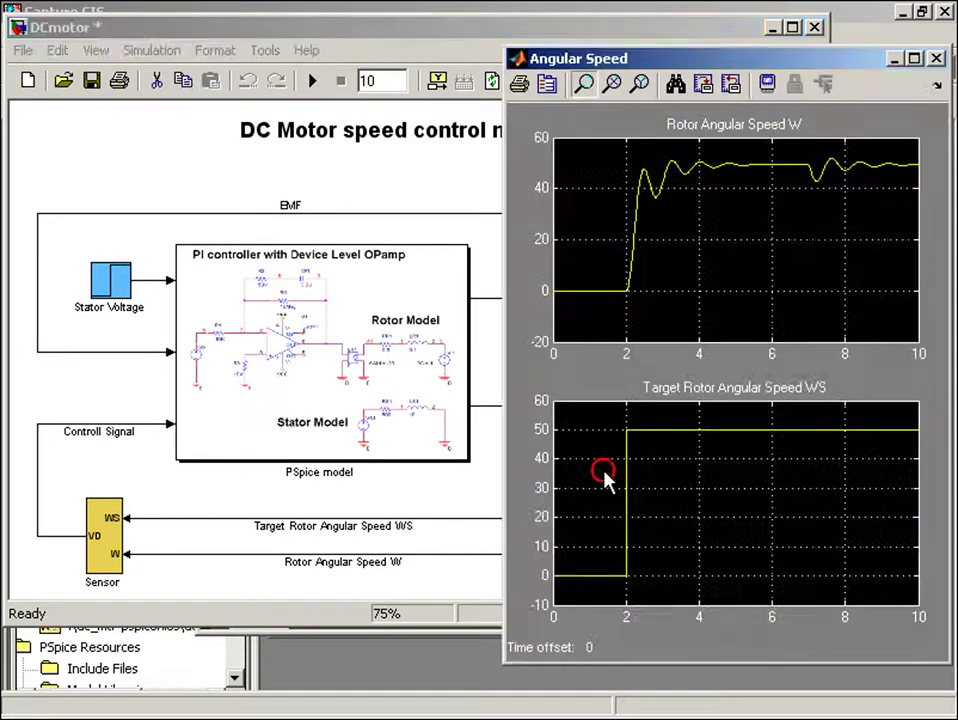